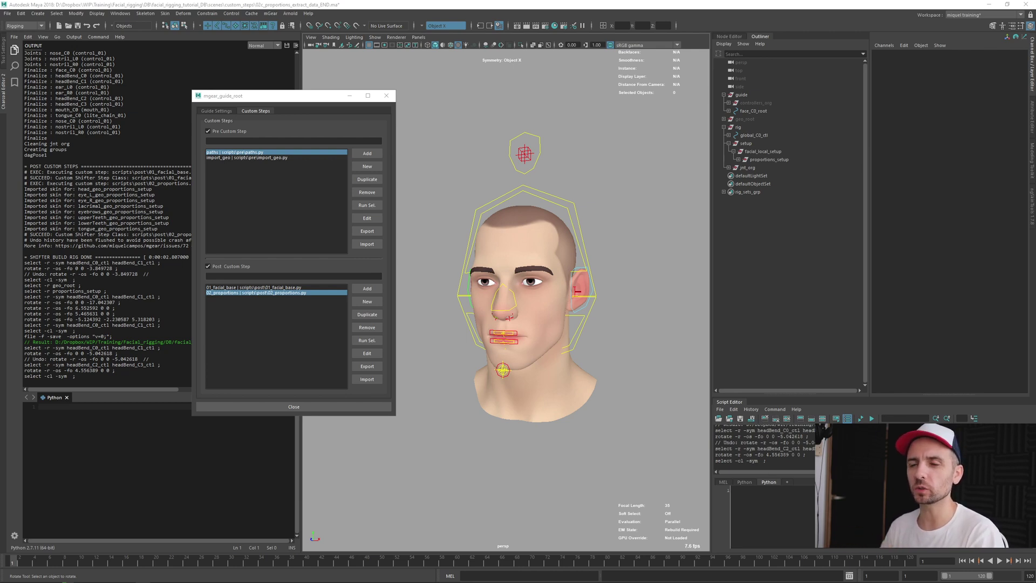
- Drag the mgear_guide_root settings window to the left, clear of the head model
{"action": "left_click_drag", "start_coordinate": [306, 97], "coordinate": [158, 78]}
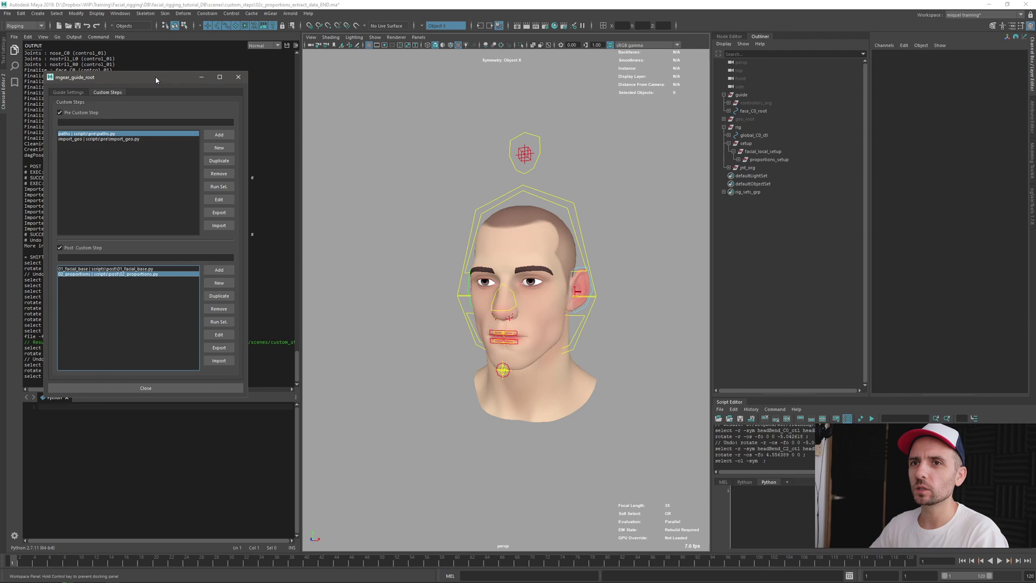
- Zoom and orbit the Maya camera to a straight front view of the head
{"action": "key", "text": "alt+Tab"}
{"action": "left_click", "coordinate": [533, 266]}
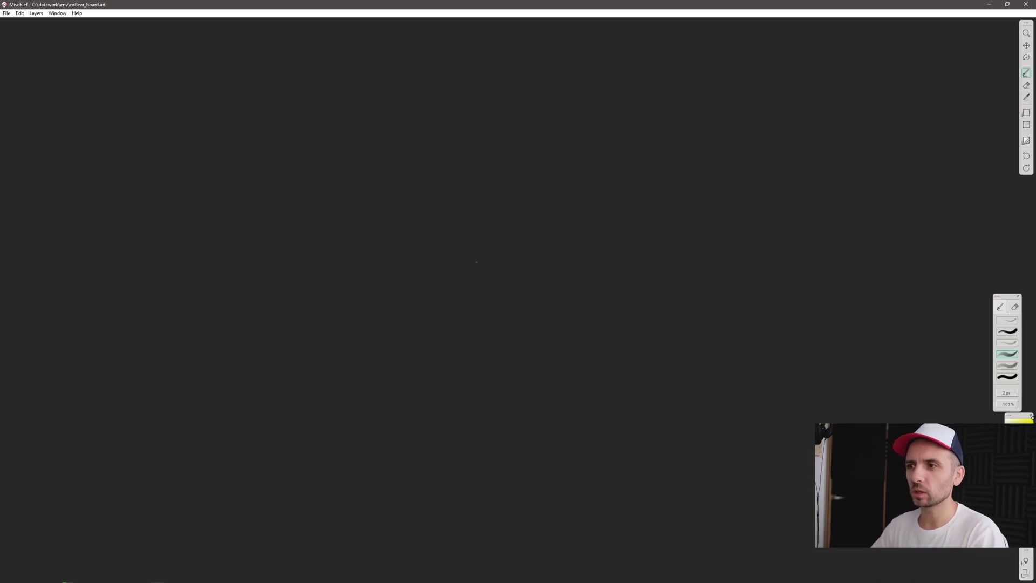
{"action": "key", "text": "alt+Tab"}
{"action": "scroll", "coordinate": [501, 291], "scroll_direction": "up", "scroll_amount": 5}
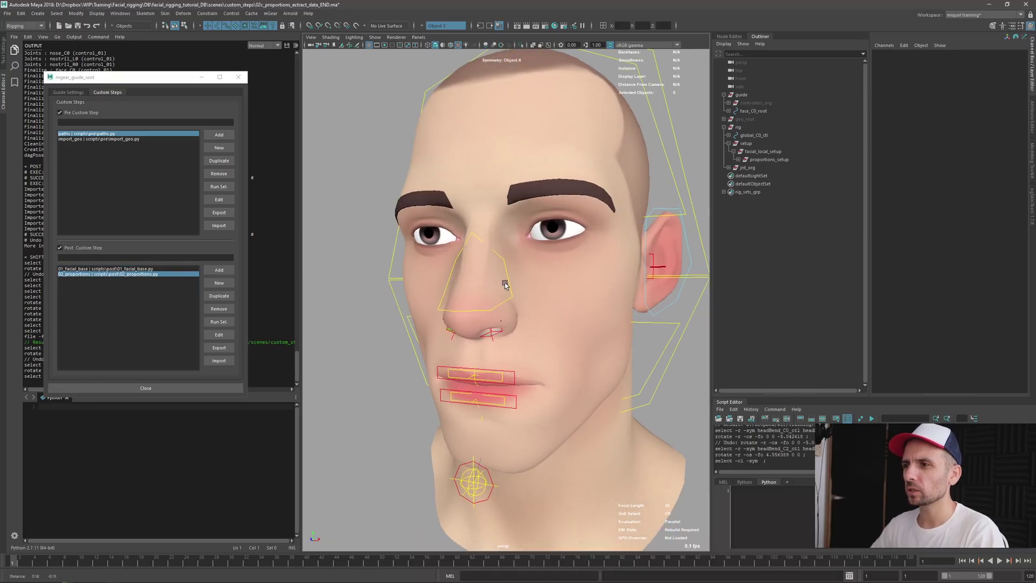
{"action": "left_click_drag", "start_coordinate": [500, 292], "coordinate": [523, 324], "text": "alt"}
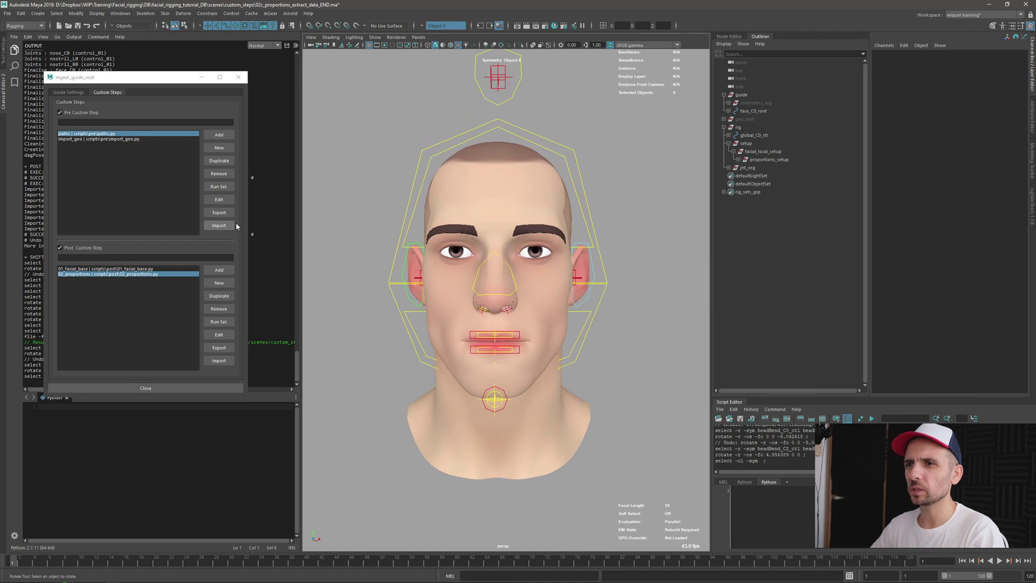
- Widen the viewport, then make Mischief's canvas see-through over the head with Ctrl+T
{"action": "left_click_drag", "start_coordinate": [300, 241], "coordinate": [216, 243]}
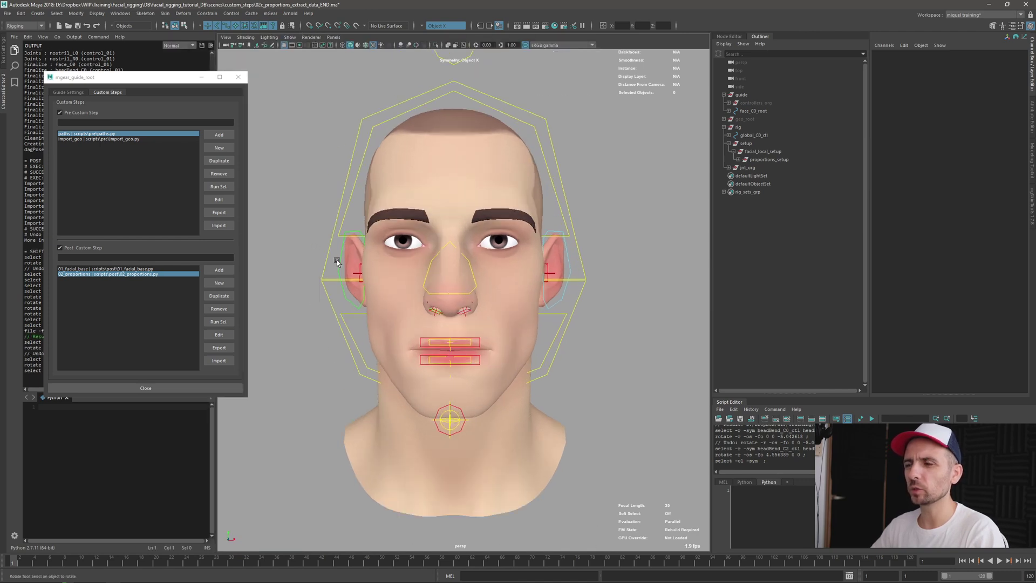
{"action": "scroll", "coordinate": [471, 294], "scroll_direction": "up", "scroll_amount": 3}
{"action": "key", "text": "alt+Tab"}
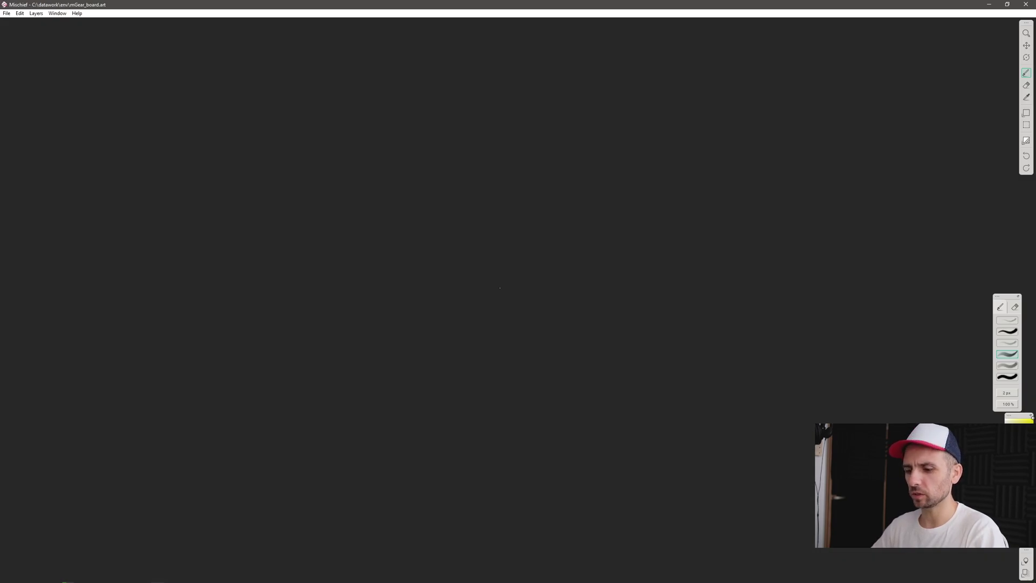
{"action": "key", "text": "ctrl+t"}
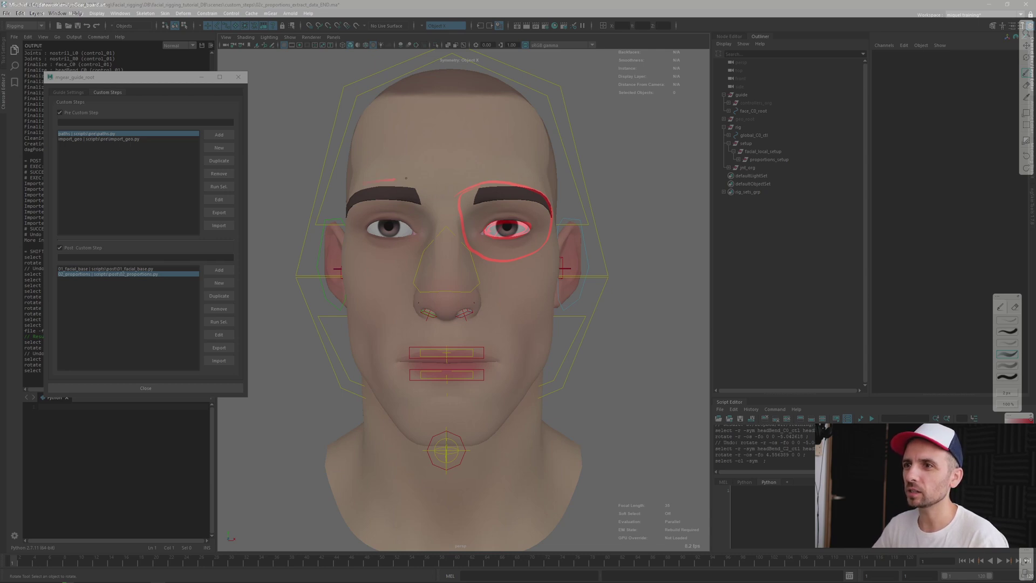
- Draw red strokes across both brows, down the cheek and over the skull, undoing the nose stroke
{"action": "mouse_move", "coordinate": [406, 178]}
{"action": "left_mouse_down"}
{"action": "mouse_move", "coordinate": [492, 177]}
{"action": "mouse_move", "coordinate": [555, 198]}
{"action": "left_mouse_up"}
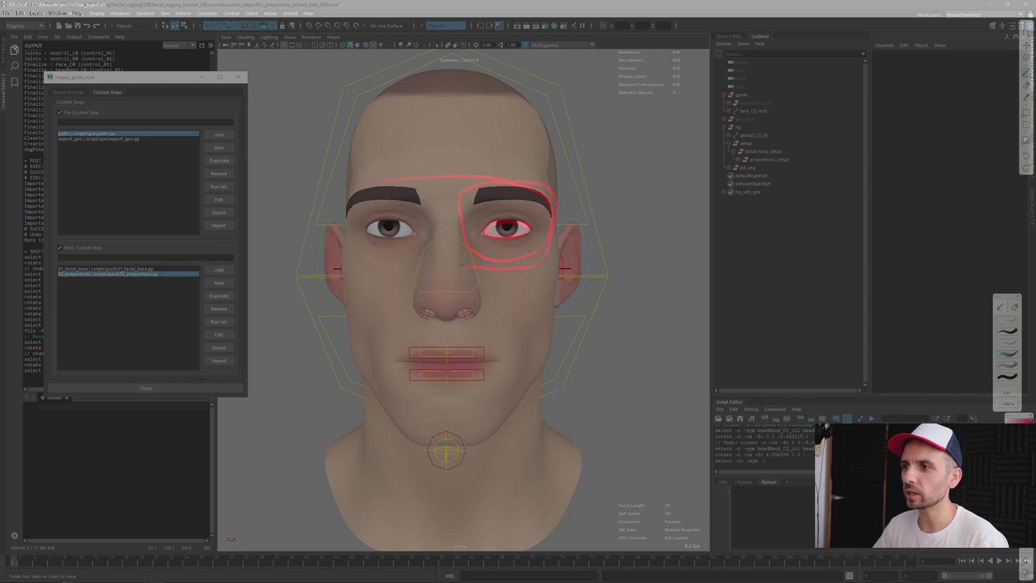
{"action": "mouse_move", "coordinate": [380, 262]}
{"action": "left_mouse_down"}
{"action": "mouse_move", "coordinate": [353, 261]}
{"action": "mouse_move", "coordinate": [341, 227]}
{"action": "left_mouse_up"}
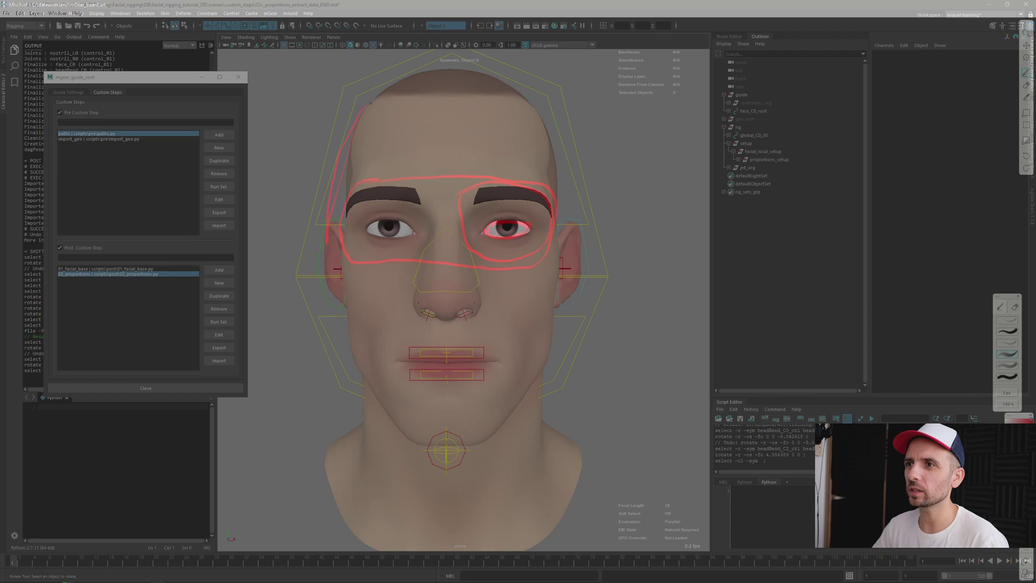
{"action": "left_click_drag", "start_coordinate": [545, 109], "coordinate": [564, 245]}
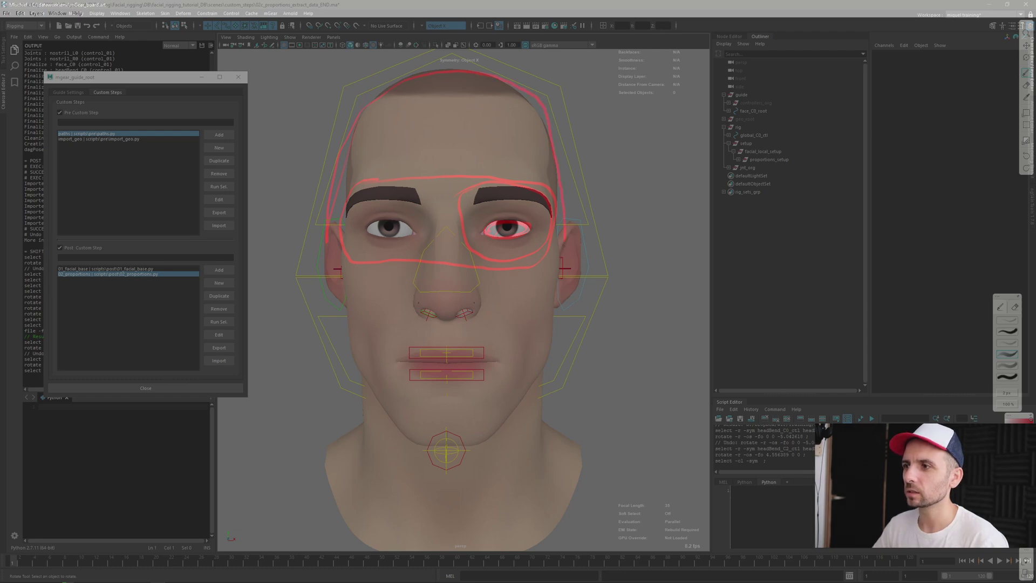
{"action": "left_click_drag", "start_coordinate": [501, 274], "coordinate": [405, 267]}
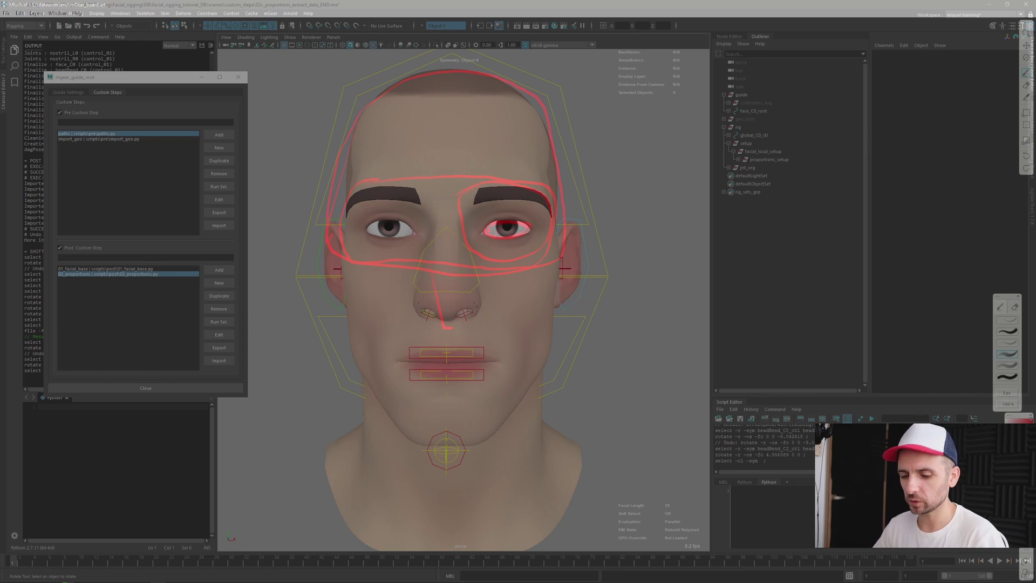
{"action": "key", "text": "ctrl+z"}
- Circle both nostrils in red and outline the side of the nose up to the bridge
{"action": "left_click_drag", "start_coordinate": [426, 307], "coordinate": [444, 313]}
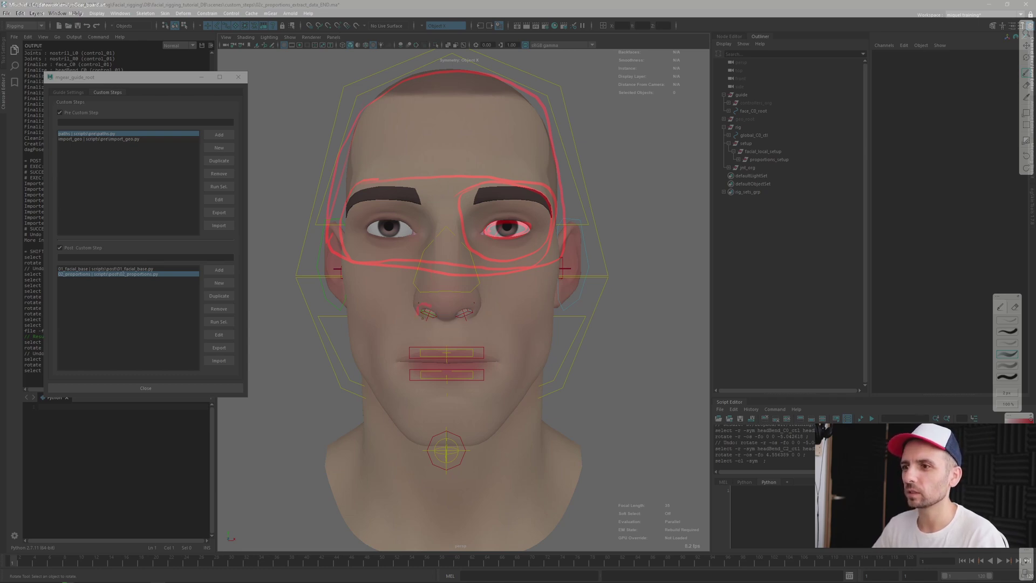
{"action": "left_click_drag", "start_coordinate": [471, 308], "coordinate": [475, 317]}
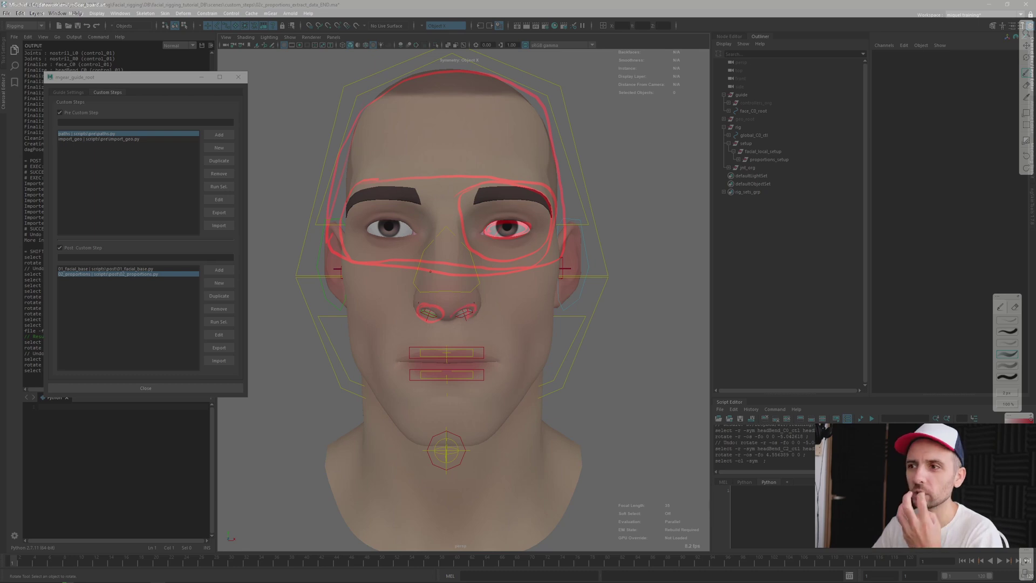
{"action": "left_click_drag", "start_coordinate": [479, 311], "coordinate": [448, 242]}
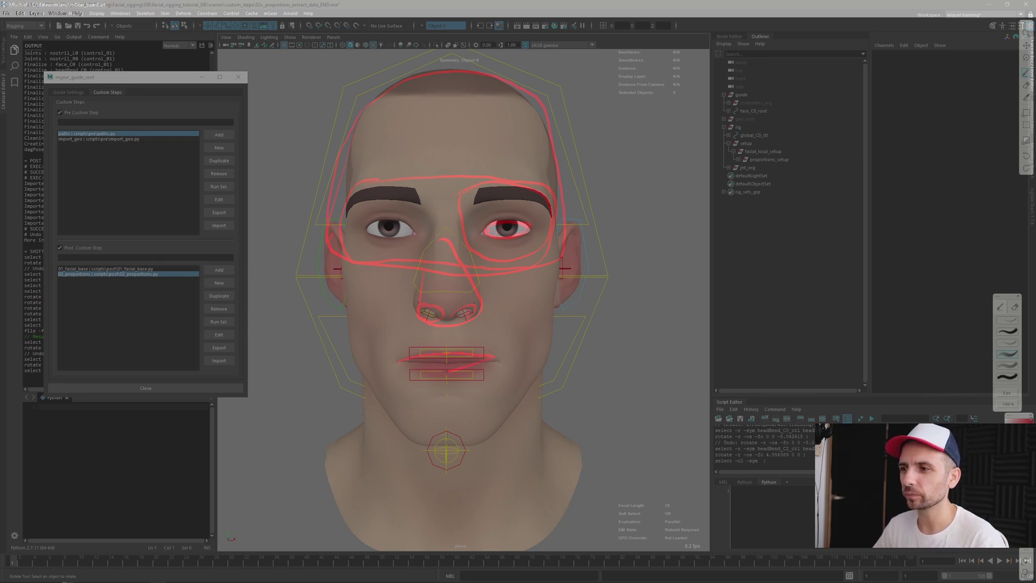
- Loop red outlines around the lips, mouth and chin, plus a line up the left cheek
{"action": "left_click_drag", "start_coordinate": [448, 371], "coordinate": [416, 367]}
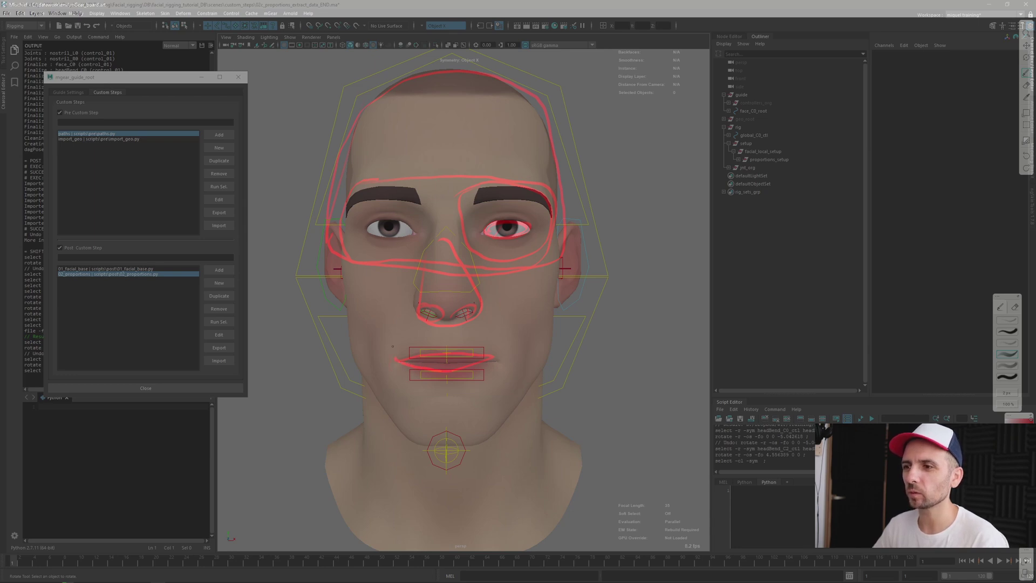
{"action": "left_click_drag", "start_coordinate": [495, 320], "coordinate": [534, 360]}
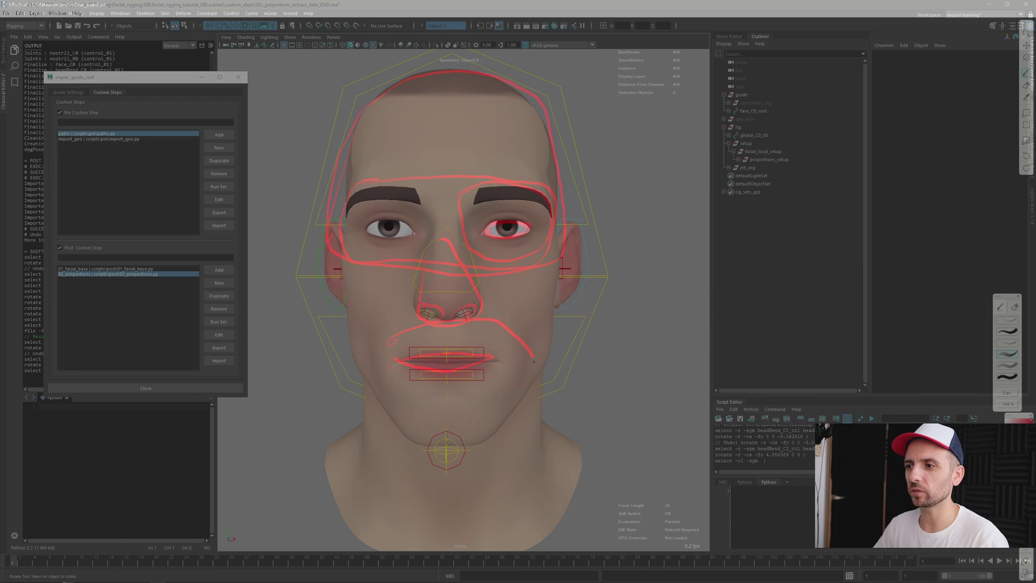
{"action": "mouse_move", "coordinate": [483, 406]}
{"action": "left_mouse_down"}
{"action": "mouse_move", "coordinate": [381, 399]}
{"action": "mouse_move", "coordinate": [363, 373]}
{"action": "mouse_move", "coordinate": [374, 342]}
{"action": "mouse_move", "coordinate": [409, 333]}
{"action": "mouse_move", "coordinate": [348, 307]}
{"action": "mouse_move", "coordinate": [400, 333]}
{"action": "mouse_move", "coordinate": [552, 317]}
{"action": "mouse_move", "coordinate": [531, 393]}
{"action": "left_mouse_up"}
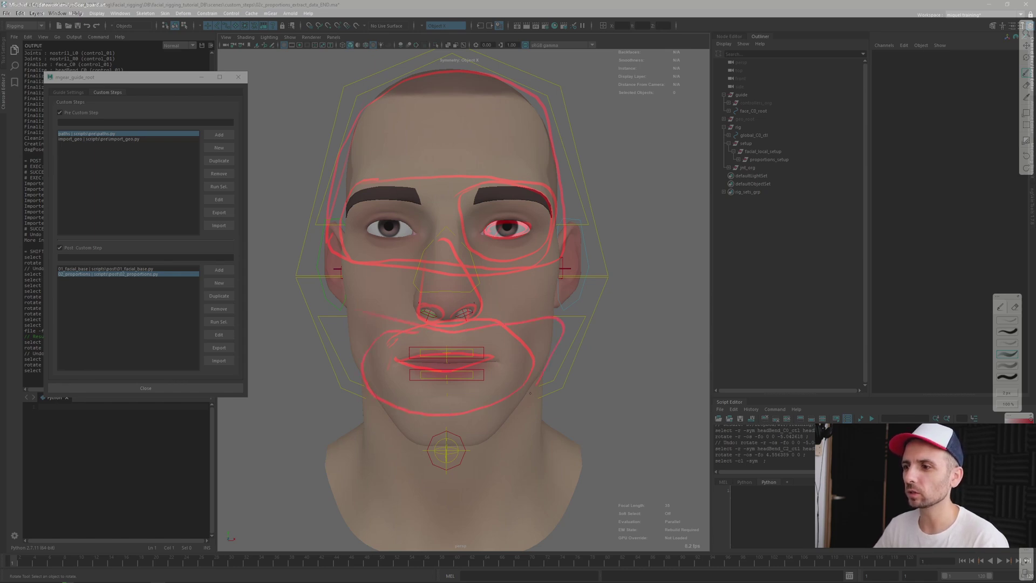
{"action": "mouse_move", "coordinate": [395, 426]}
{"action": "left_mouse_down"}
{"action": "mouse_move", "coordinate": [365, 368]}
{"action": "mouse_move", "coordinate": [349, 296]}
{"action": "left_mouse_up"}
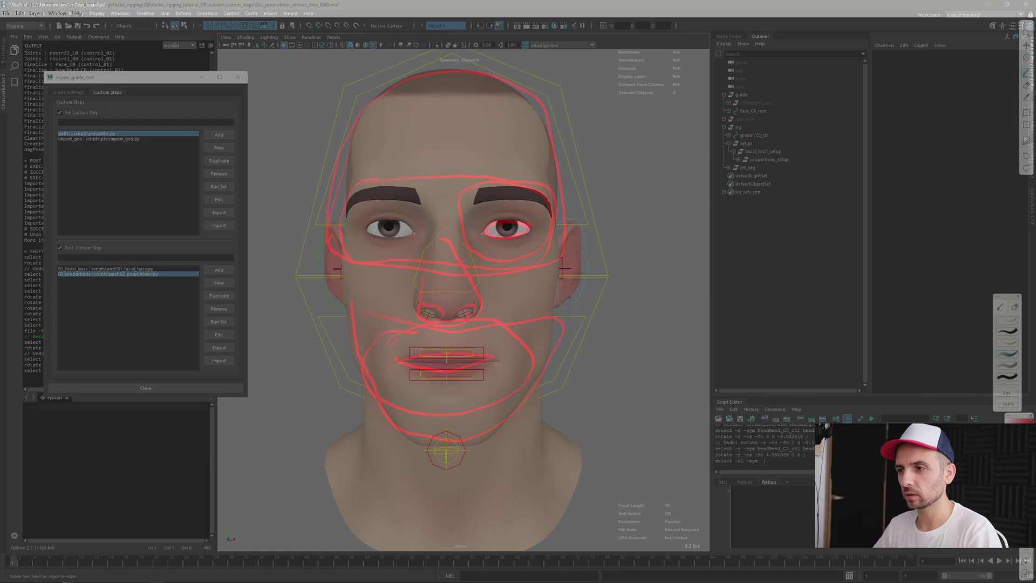
- Make the canvas opaque, pan to an empty area and switch back to the Brush
{"action": "key", "text": "ctrl+t"}
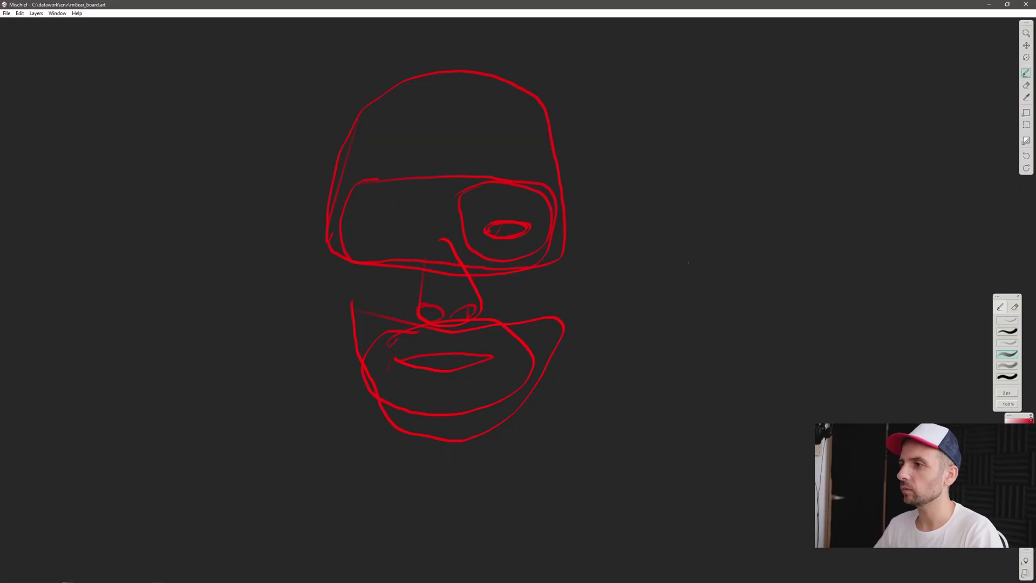
{"action": "left_click_drag", "start_coordinate": [1026, 254], "coordinate": [530, 270]}
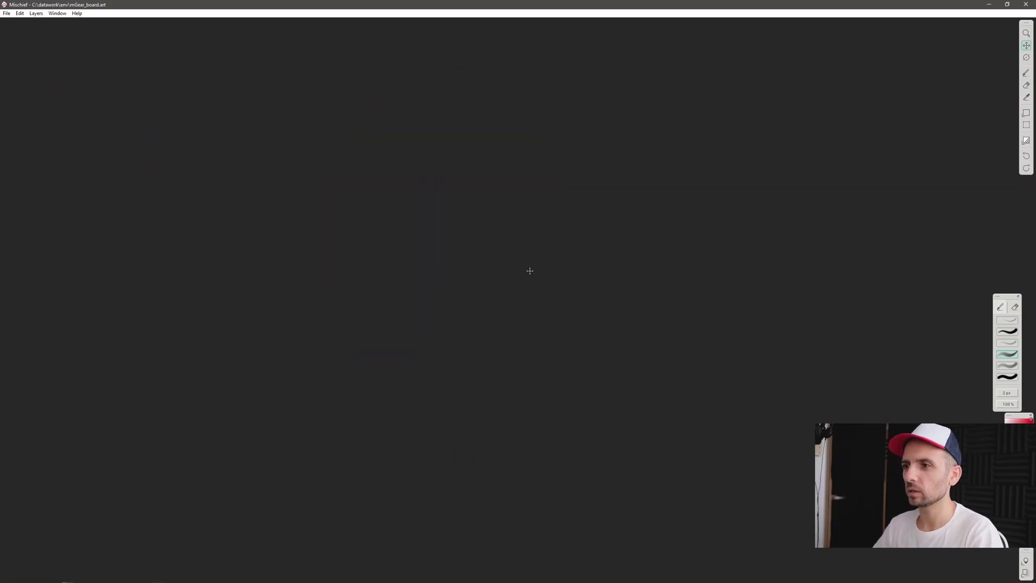
{"action": "key", "text": "b"}
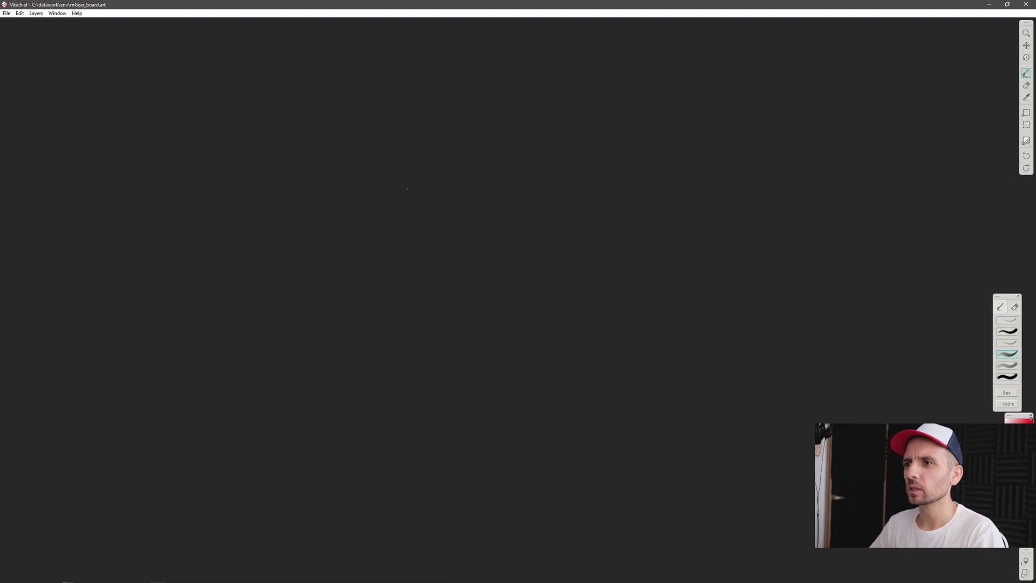
- Draw an eye circle with a pupil beside a rotated, squashed eye
{"action": "mouse_move", "coordinate": [431, 181]}
{"action": "left_mouse_down"}
{"action": "mouse_move", "coordinate": [482, 203]}
{"action": "mouse_move", "coordinate": [439, 172]}
{"action": "left_mouse_up"}
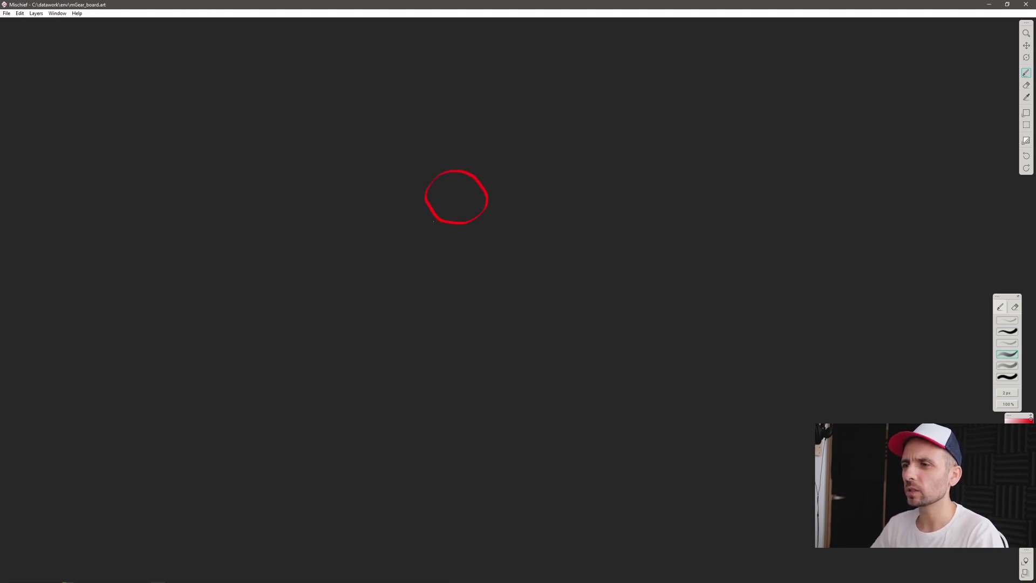
{"action": "key", "text": "ctrl+z"}
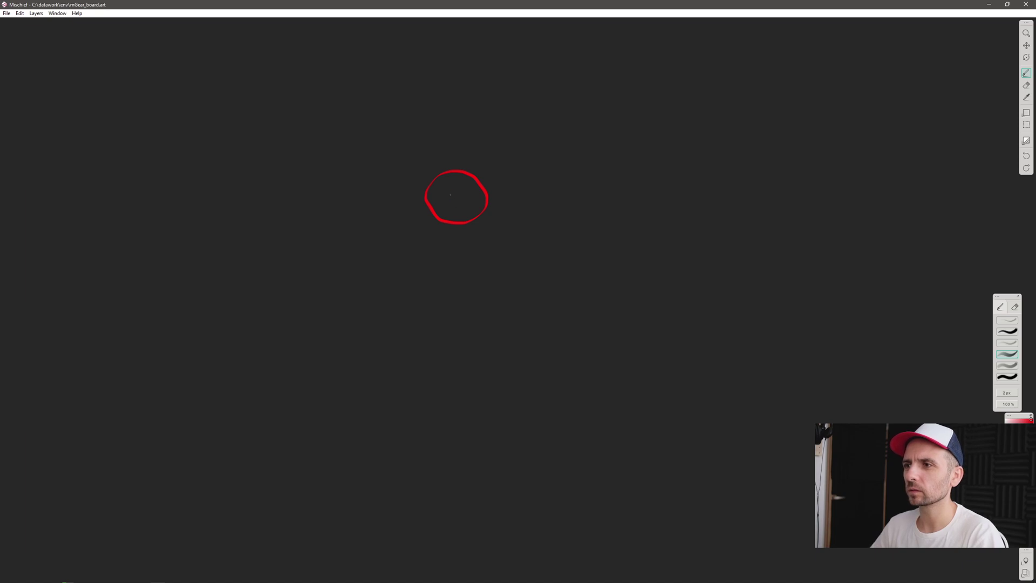
{"action": "mouse_move", "coordinate": [453, 191]}
{"action": "left_mouse_down"}
{"action": "mouse_move", "coordinate": [569, 180]}
{"action": "mouse_move", "coordinate": [579, 195]}
{"action": "left_mouse_up"}
{"action": "mouse_move", "coordinate": [512, 195]}
{"action": "left_mouse_down"}
{"action": "mouse_move", "coordinate": [555, 220]}
{"action": "mouse_move", "coordinate": [577, 204]}
{"action": "mouse_move", "coordinate": [541, 199]}
{"action": "mouse_move", "coordinate": [550, 203]}
{"action": "mouse_move", "coordinate": [531, 157]}
{"action": "mouse_move", "coordinate": [510, 176]}
{"action": "mouse_move", "coordinate": [513, 162]}
{"action": "mouse_move", "coordinate": [510, 174]}
{"action": "mouse_move", "coordinate": [551, 188]}
{"action": "mouse_move", "coordinate": [560, 171]}
{"action": "mouse_move", "coordinate": [517, 229]}
{"action": "mouse_move", "coordinate": [538, 223]}
{"action": "mouse_move", "coordinate": [561, 185]}
{"action": "mouse_move", "coordinate": [566, 171]}
{"action": "mouse_move", "coordinate": [541, 177]}
{"action": "mouse_move", "coordinate": [567, 177]}
{"action": "left_mouse_up"}
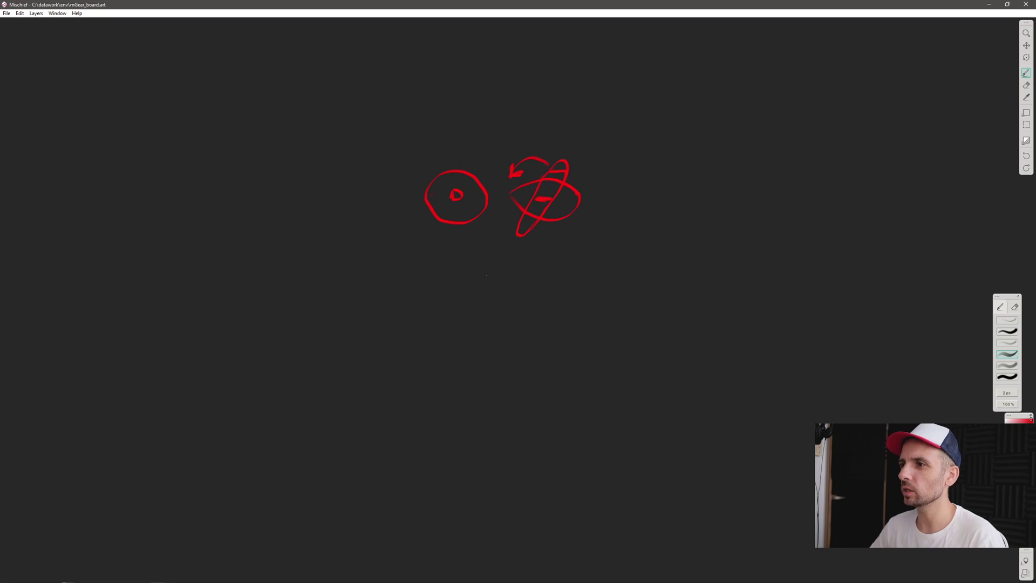
- Below the first diagram, draw a squeezed almond-shaped eye beside the lower circle, undoing a stray U stroke
{"action": "mouse_move", "coordinate": [444, 278]}
{"action": "left_mouse_down"}
{"action": "mouse_move", "coordinate": [459, 318]}
{"action": "mouse_move", "coordinate": [476, 296]}
{"action": "mouse_move", "coordinate": [471, 279]}
{"action": "mouse_move", "coordinate": [426, 284]}
{"action": "mouse_move", "coordinate": [423, 306]}
{"action": "mouse_move", "coordinate": [441, 325]}
{"action": "mouse_move", "coordinate": [472, 309]}
{"action": "mouse_move", "coordinate": [469, 282]}
{"action": "mouse_move", "coordinate": [446, 274]}
{"action": "mouse_move", "coordinate": [420, 331]}
{"action": "left_mouse_up"}
{"action": "key", "text": "ctrl+z"}
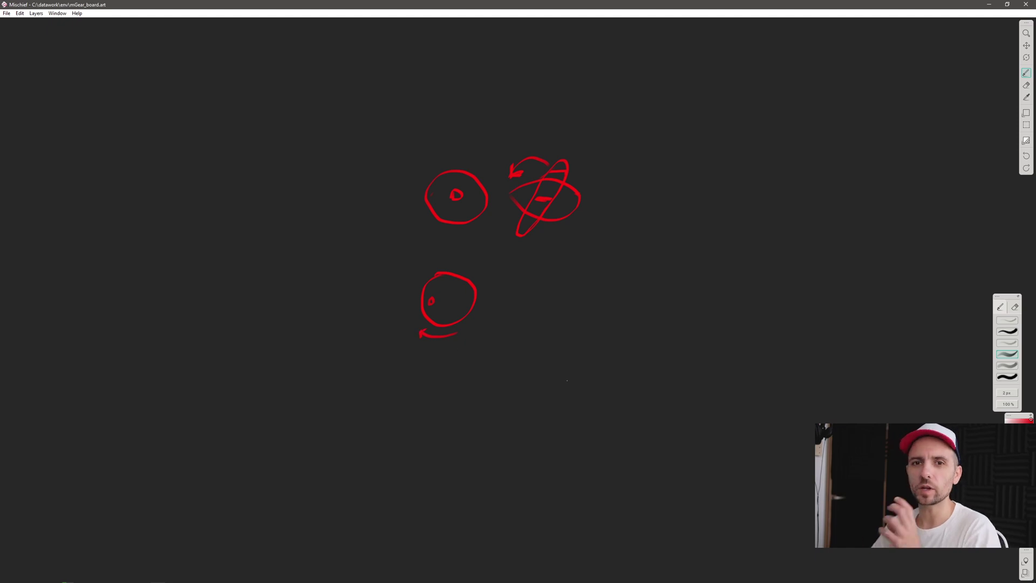
{"action": "mouse_move", "coordinate": [506, 292]}
{"action": "left_mouse_down"}
{"action": "mouse_move", "coordinate": [558, 299]}
{"action": "mouse_move", "coordinate": [560, 308]}
{"action": "mouse_move", "coordinate": [551, 300]}
{"action": "left_mouse_up"}
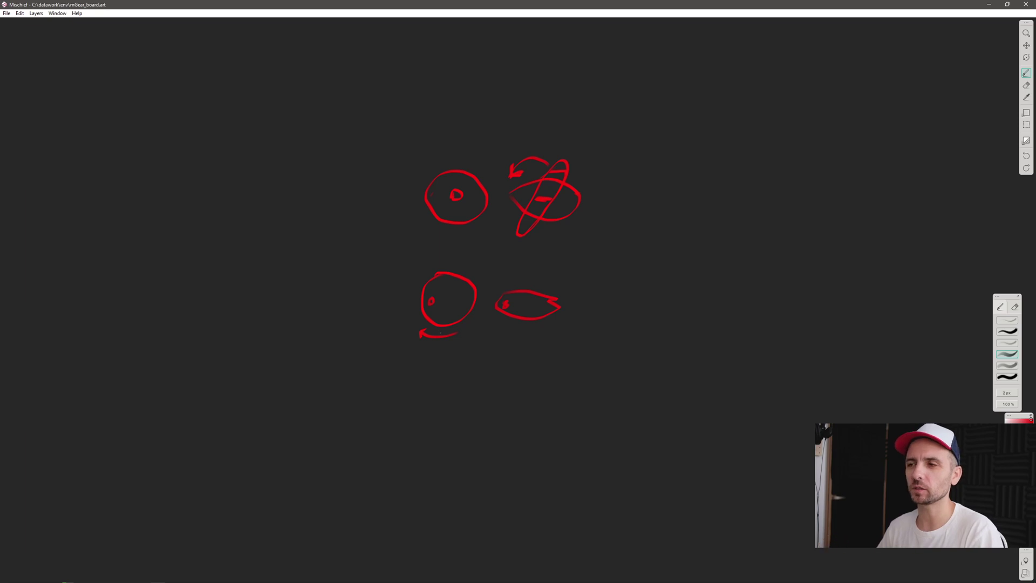
- Return to the Maya window showing the facial rig head scene
{"action": "key", "text": "alt+Tab"}
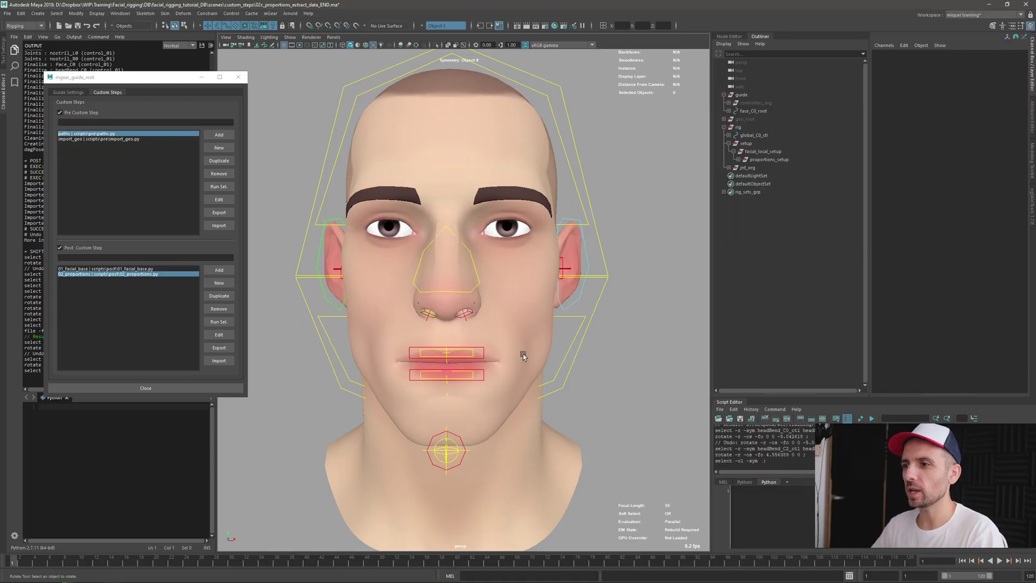